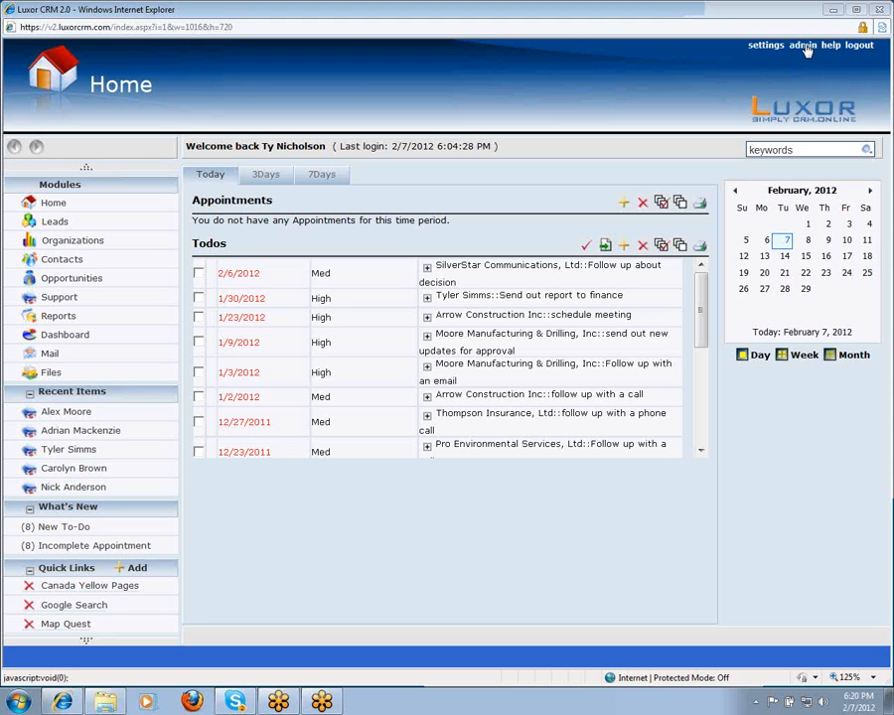
# - Go to the admin area and open User Management to list the employees
pyautogui.click(805, 47)
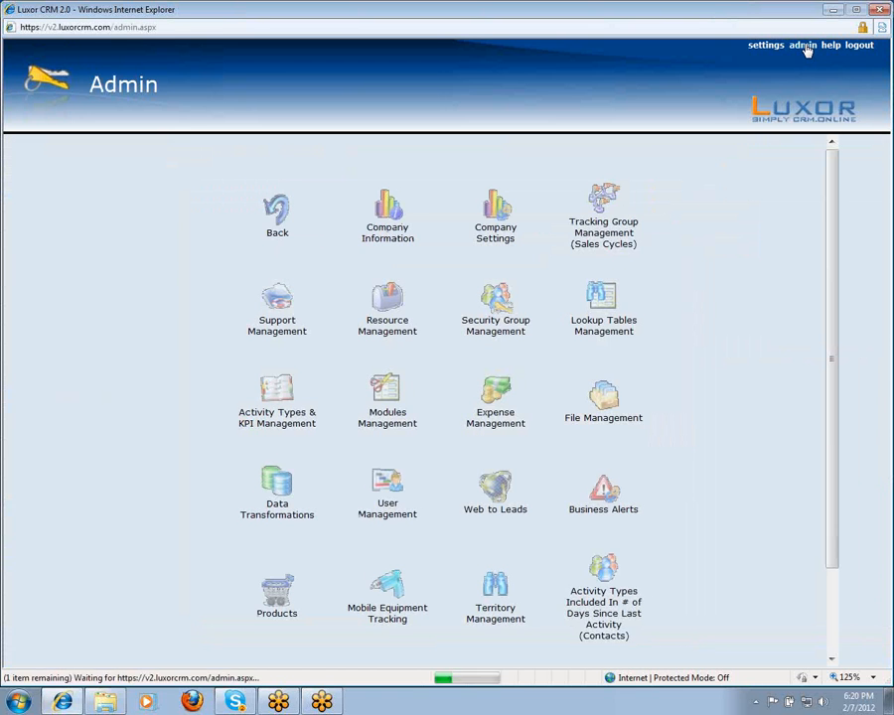
pyautogui.scroll(-2, 422, 373)
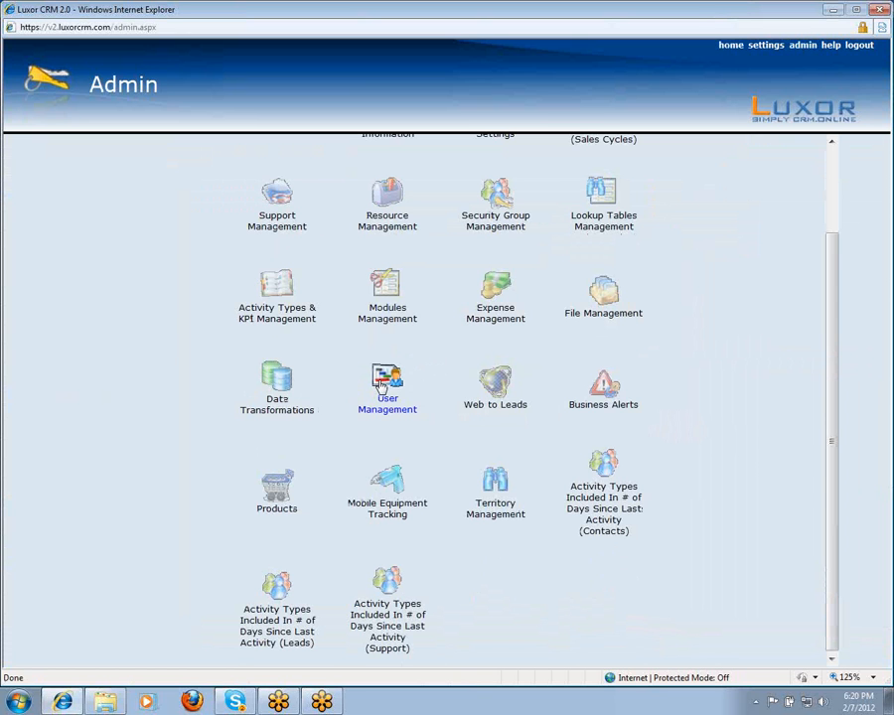
pyautogui.click(381, 385)
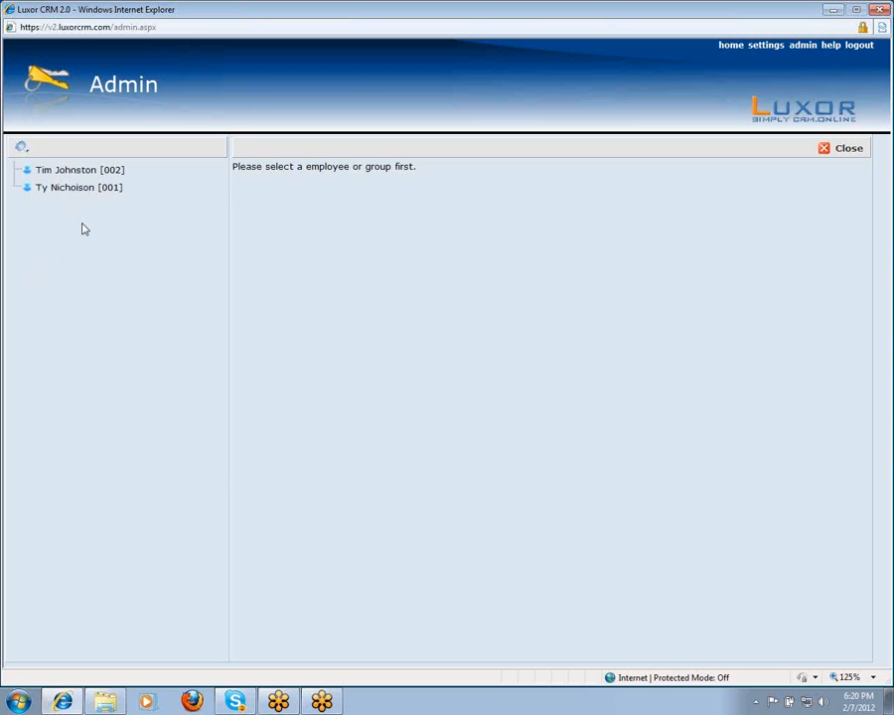
# - Select the first existing employee and add a blank new user beneath them
pyautogui.click(63, 172)
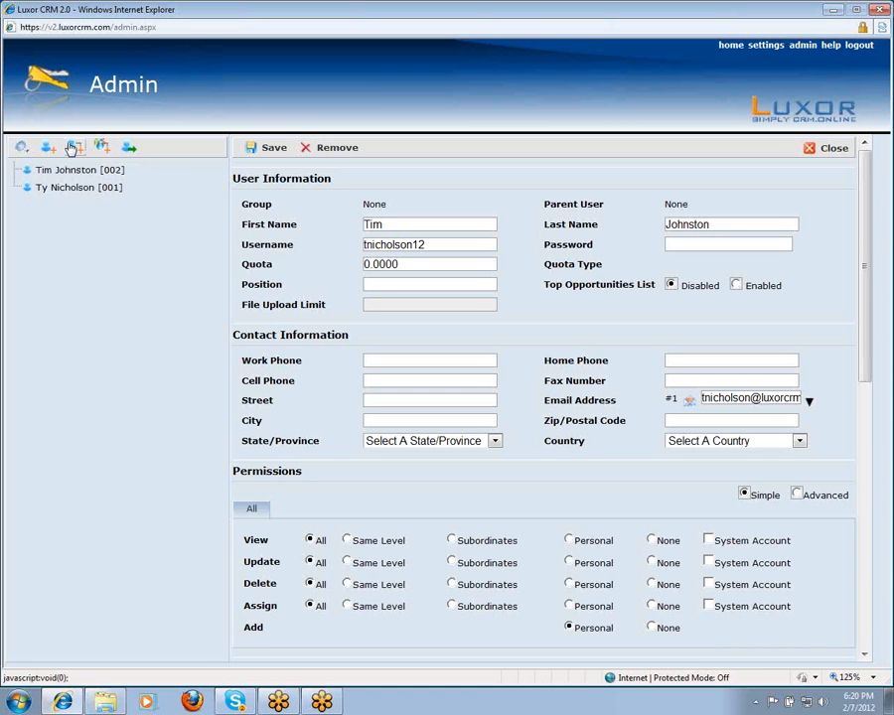
pyautogui.click(70, 148)
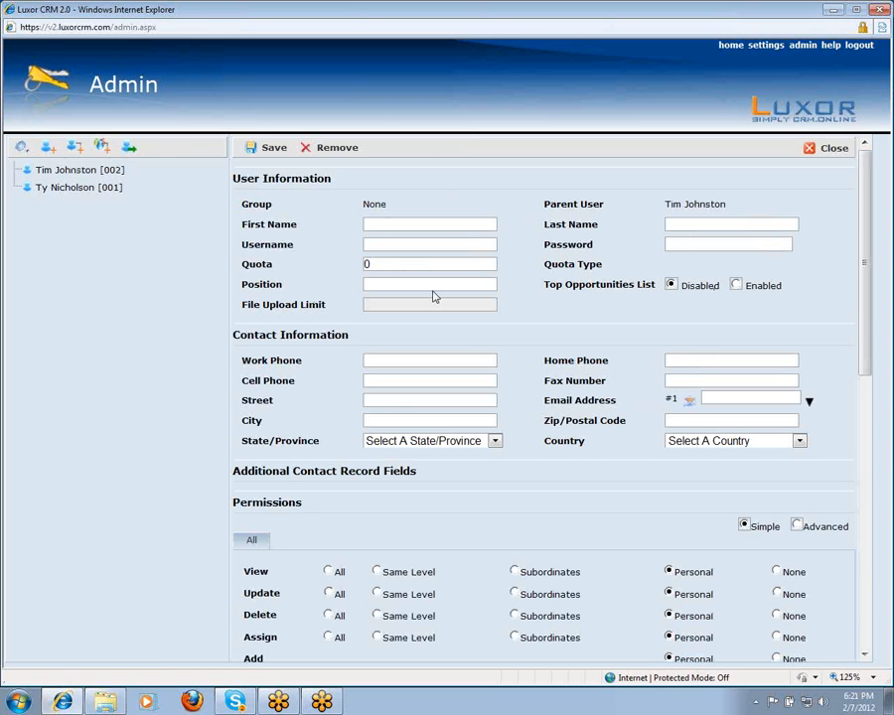
# - Enter the new user's first name and last name
pyautogui.click(389, 224)
pyautogui.press('Tab')
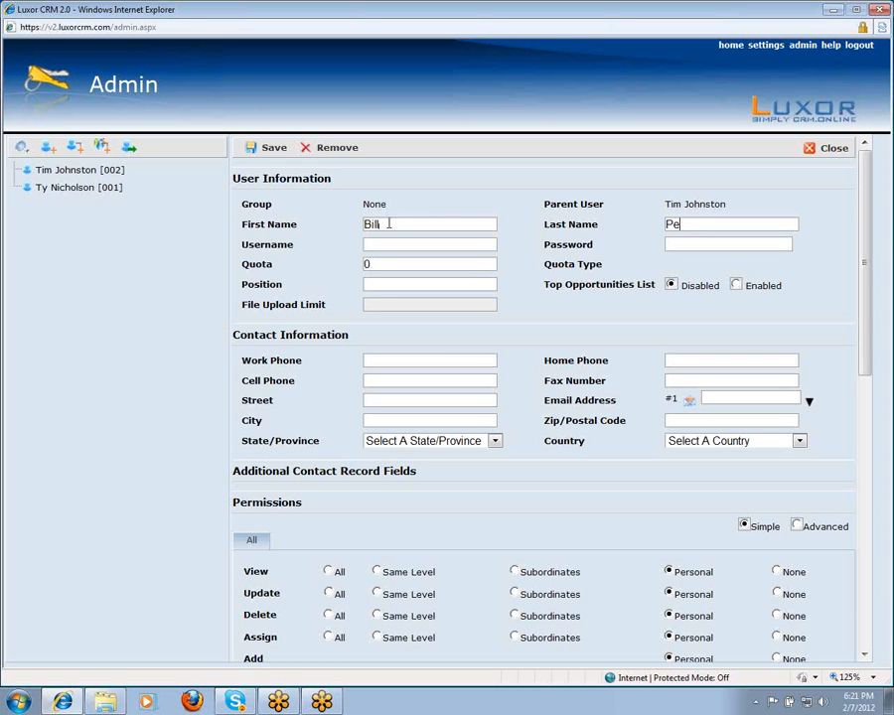
# - Fill in the new user's username, password and e-mail address
pyautogui.click(419, 245)
pyautogui.click(679, 245)
pyautogui.write('•••••••')
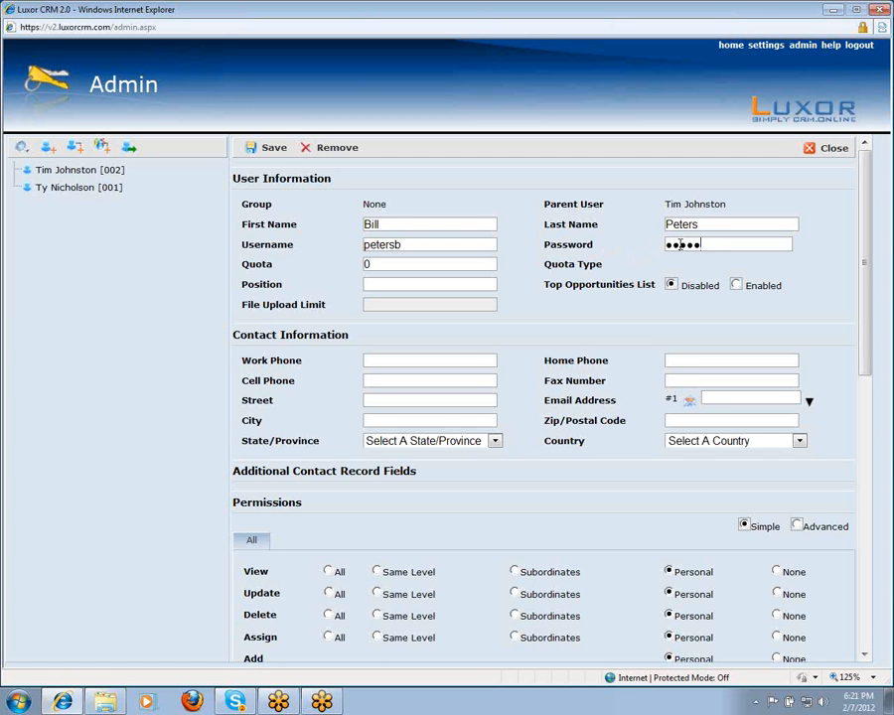
pyautogui.write('•••')
pyautogui.scroll(-1, 641, 321)
pyautogui.scroll(-3, 640, 321)
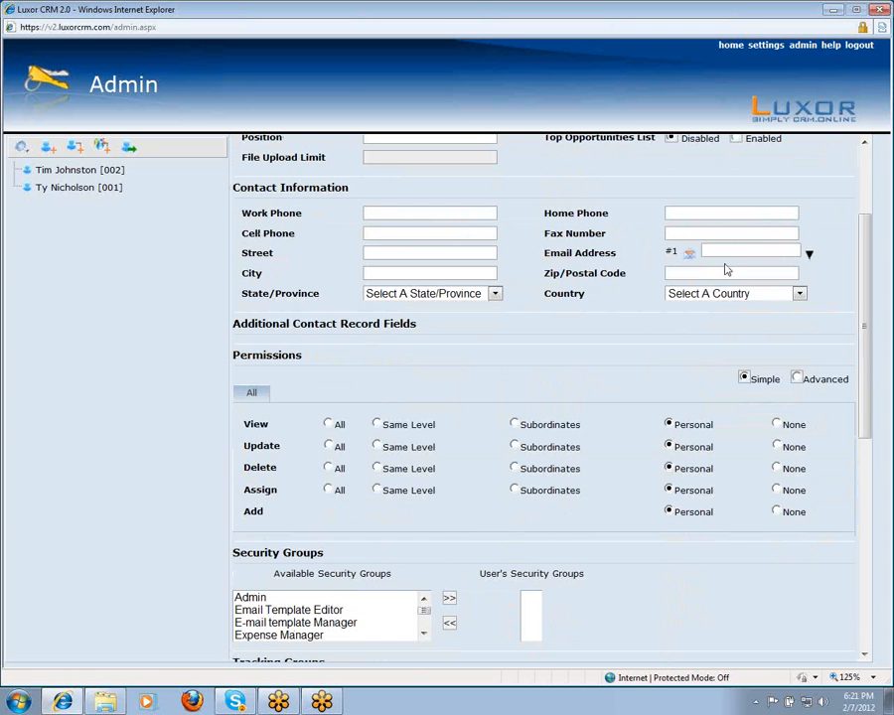
pyautogui.click(736, 251)
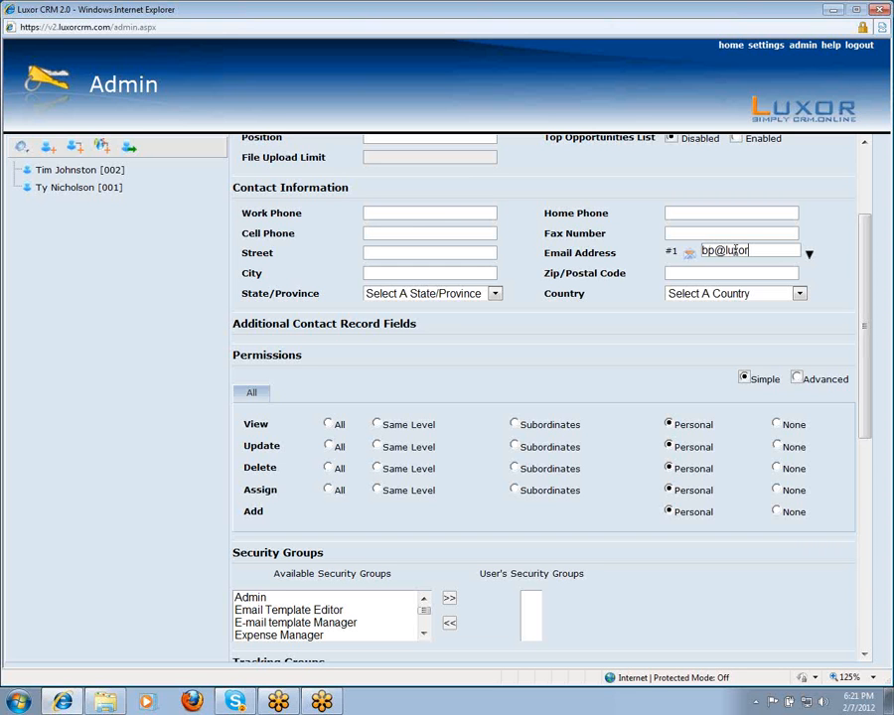
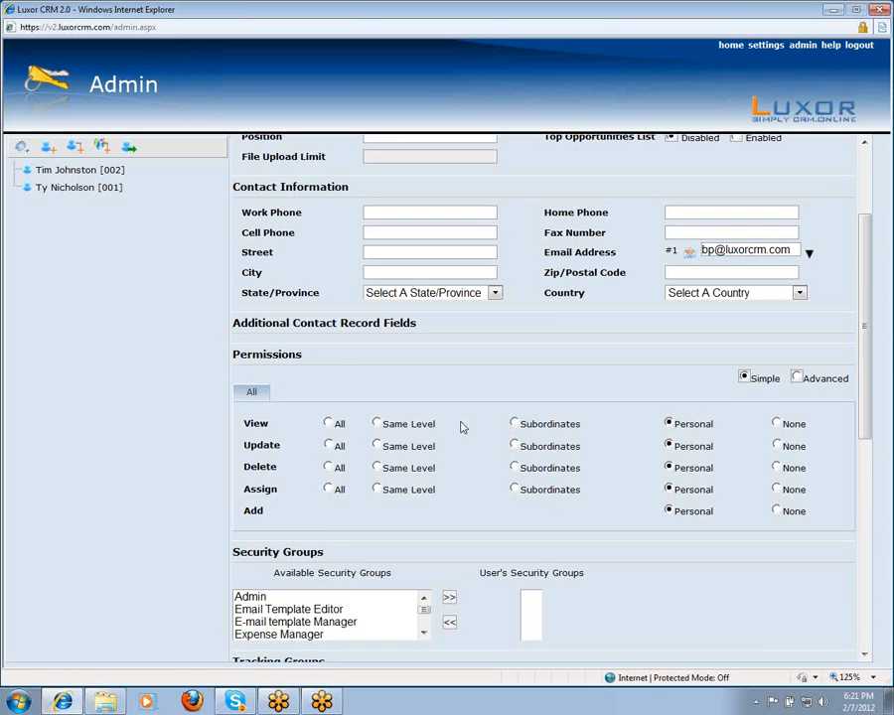
# - Assign the User security group to the new user
pyautogui.scroll(-3, 398, 442)
pyautogui.click(423, 468)
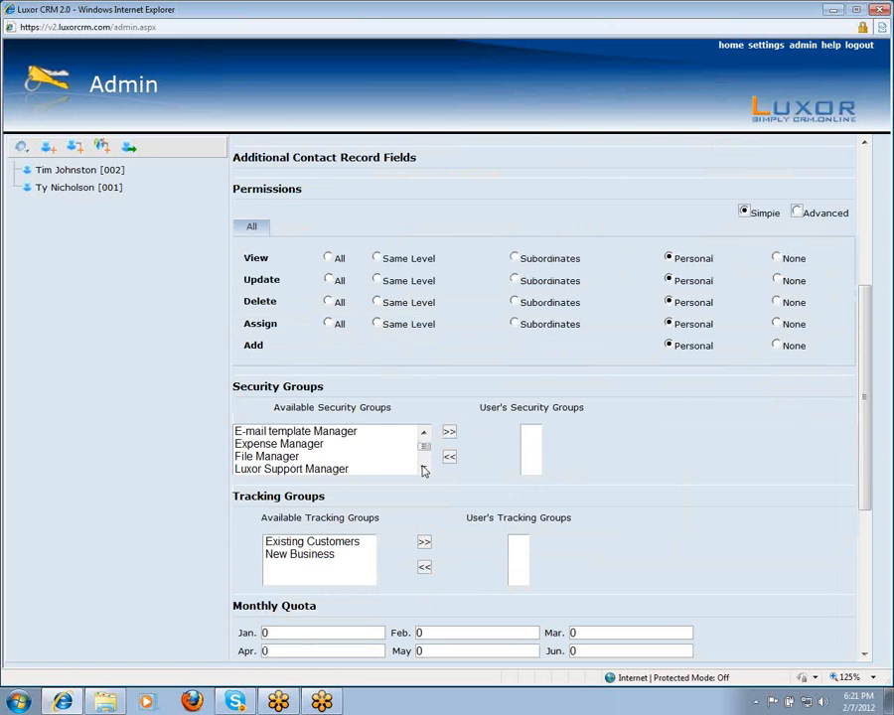
pyautogui.click(423, 468)
pyautogui.click(423, 468)
pyautogui.click(423, 465)
pyautogui.click(423, 467)
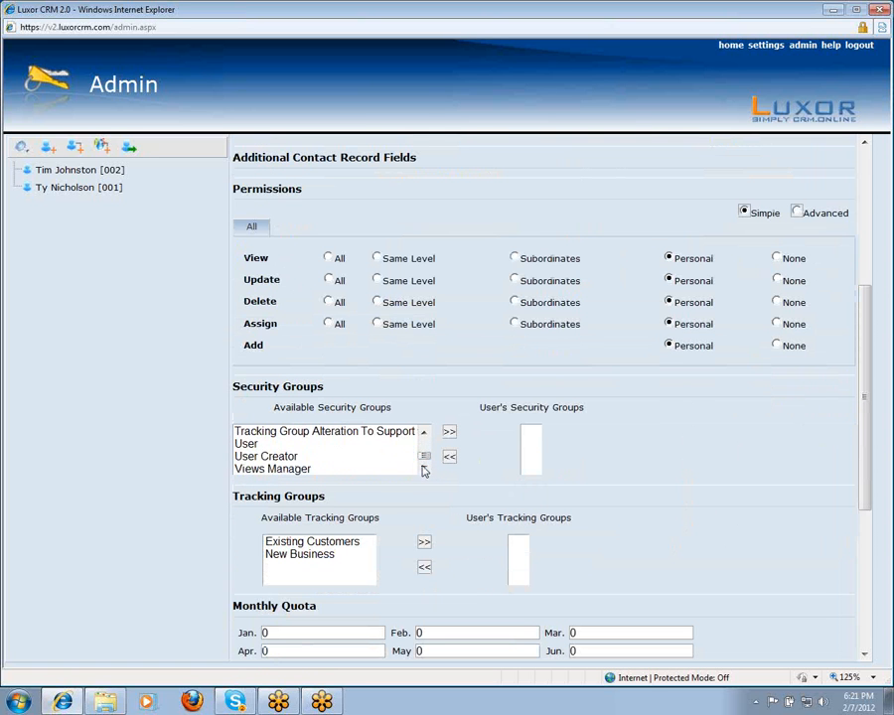
pyautogui.click(318, 445)
pyautogui.click(449, 431)
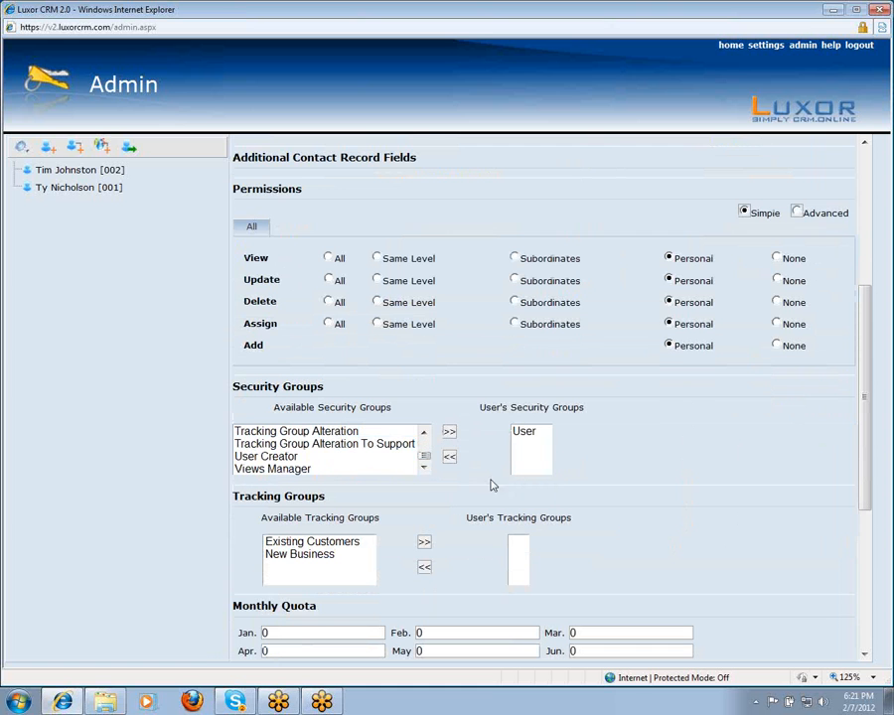
pyautogui.click(525, 432)
# - Assign the Existing Customers and New Business tracking groups to the user
pyautogui.scroll(-1, 606, 452)
pyautogui.click(359, 433)
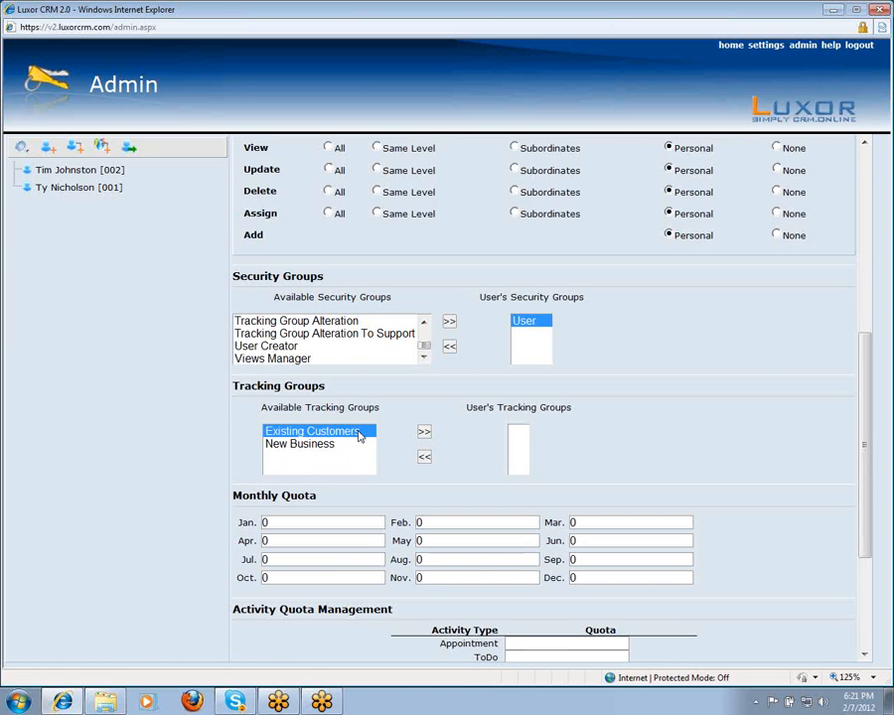
pyautogui.keyDown('ctrl'); pyautogui.click(343, 445); pyautogui.keyUp('ctrl')
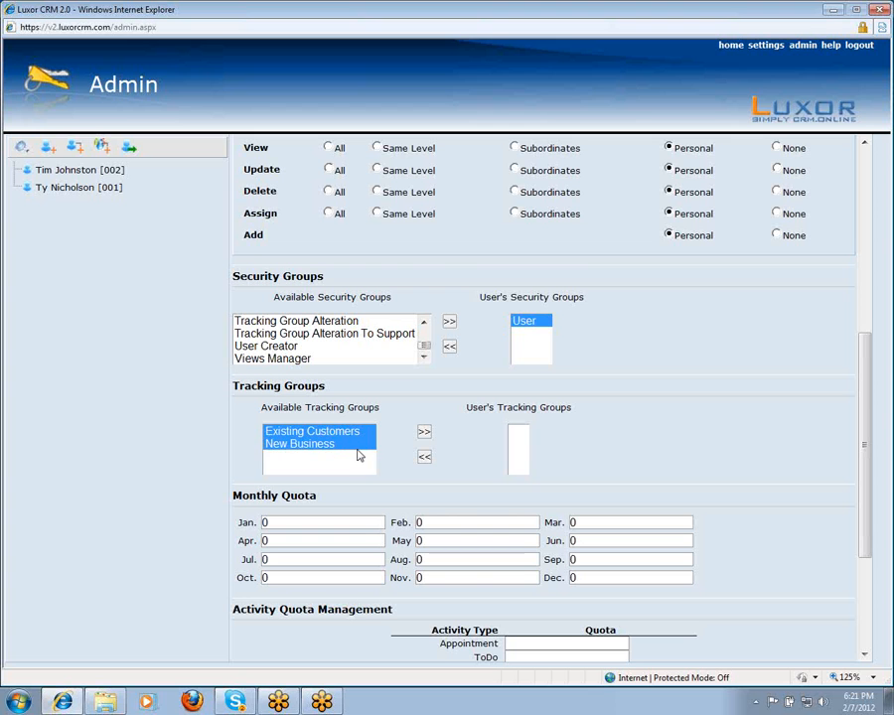
pyautogui.click(424, 432)
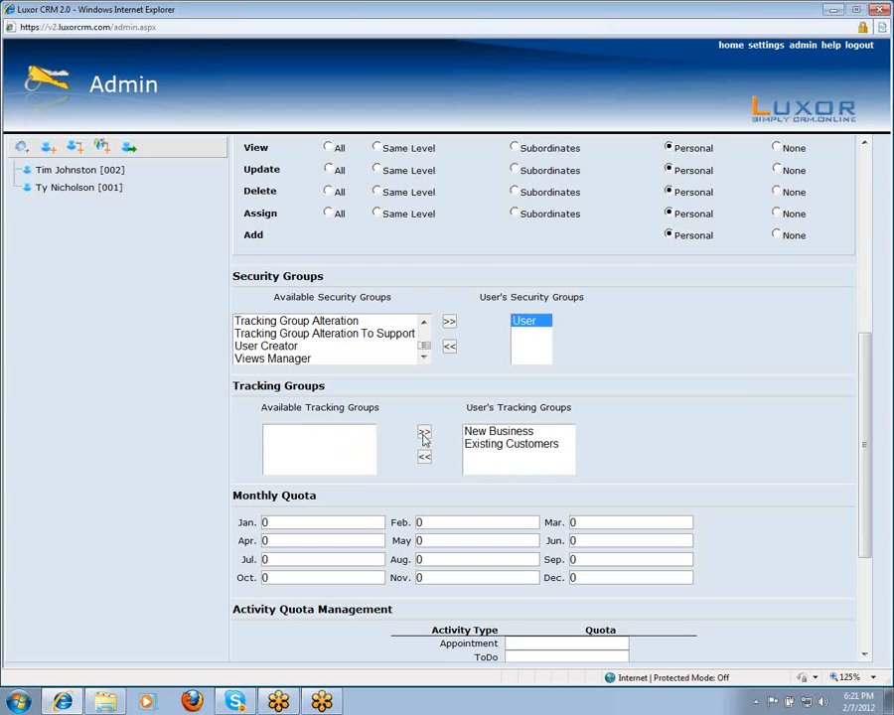
pyautogui.click(539, 445)
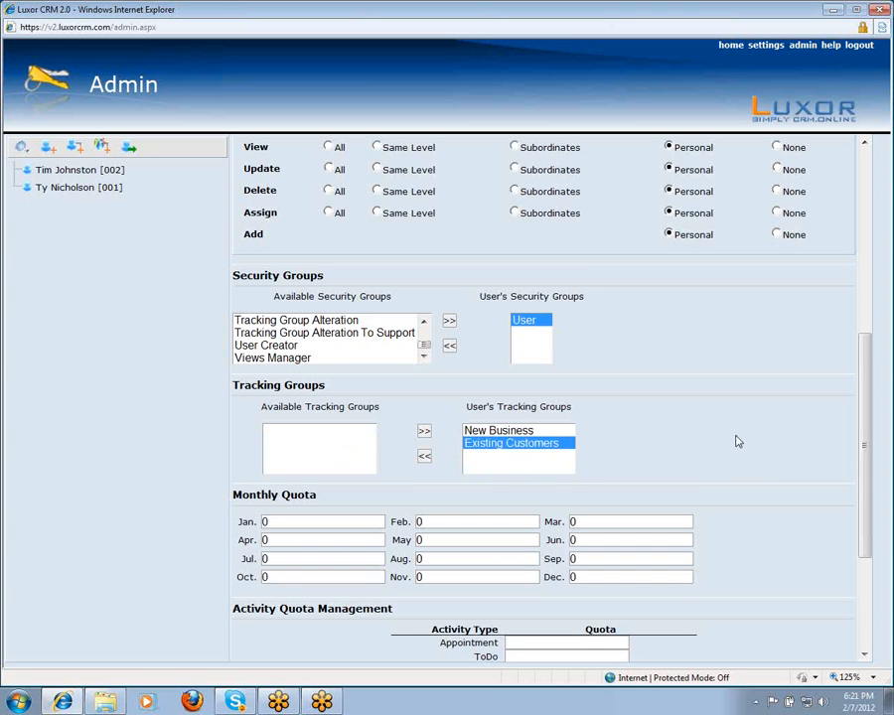
pyautogui.scroll(-1, 735, 439)
pyautogui.scroll(-3, 740, 440)
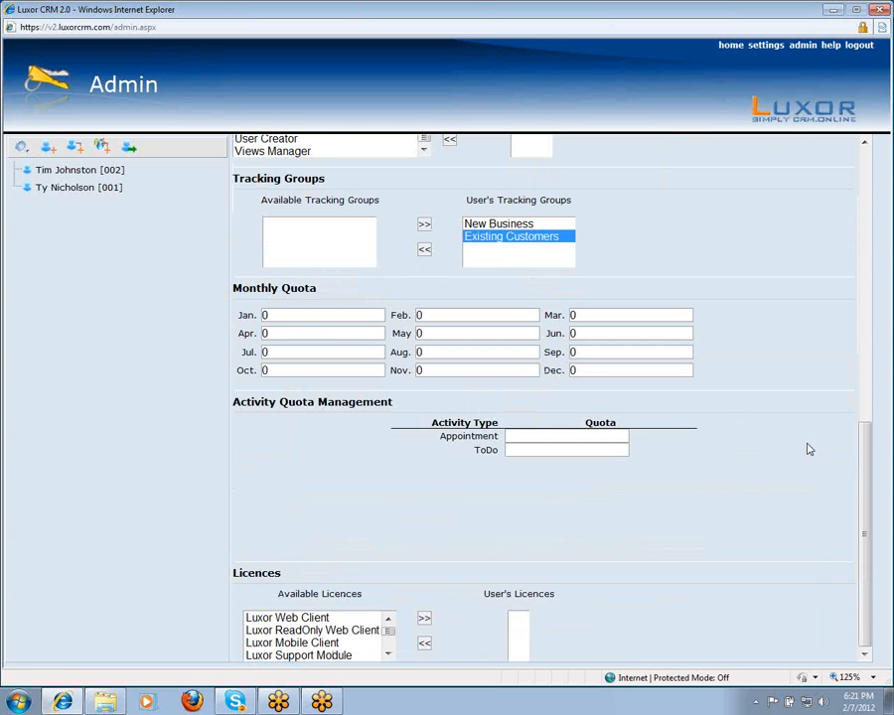
# - Give the user the Luxor Web Client licence, save the employee, and reopen their record
pyautogui.click(320, 620)
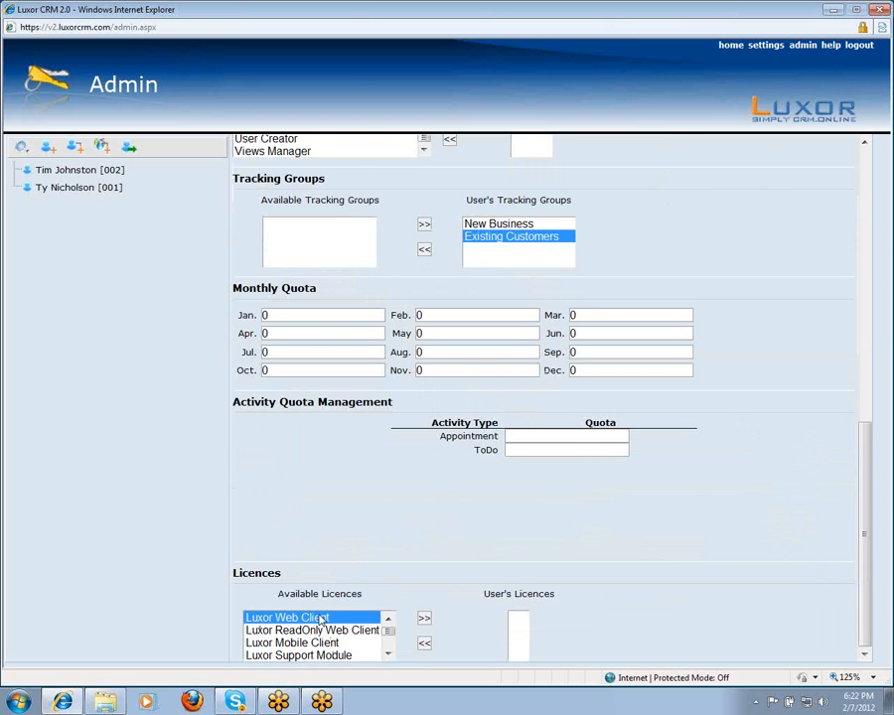
pyautogui.click(423, 618)
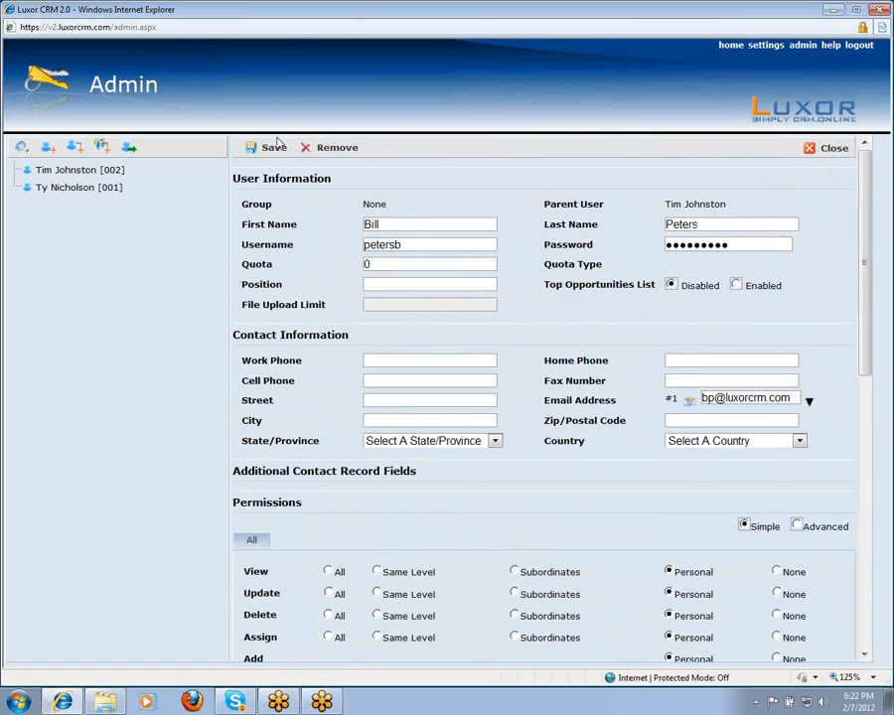
pyautogui.click(274, 148)
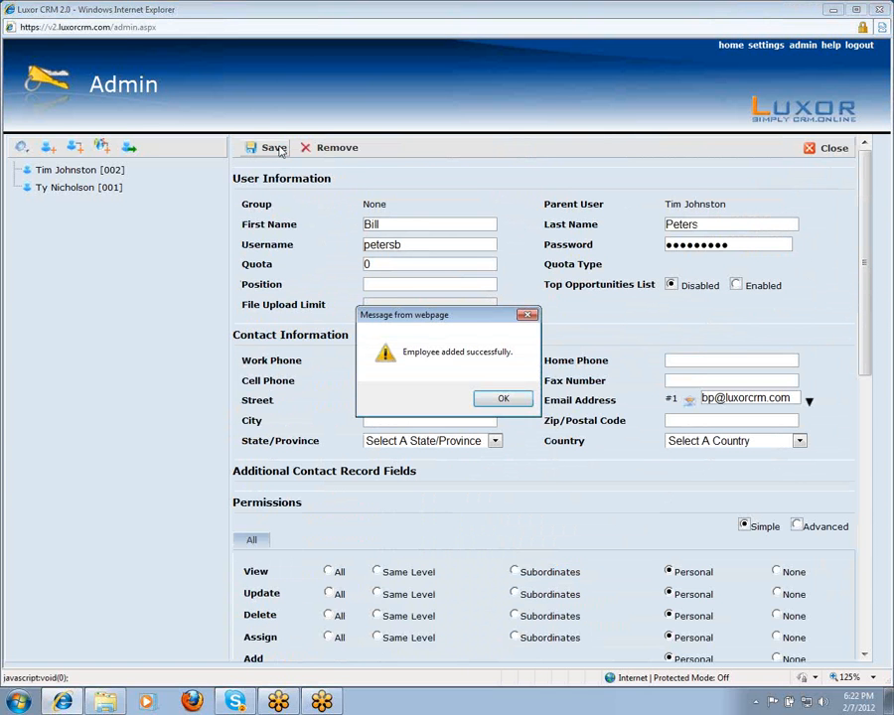
pyautogui.click(515, 401)
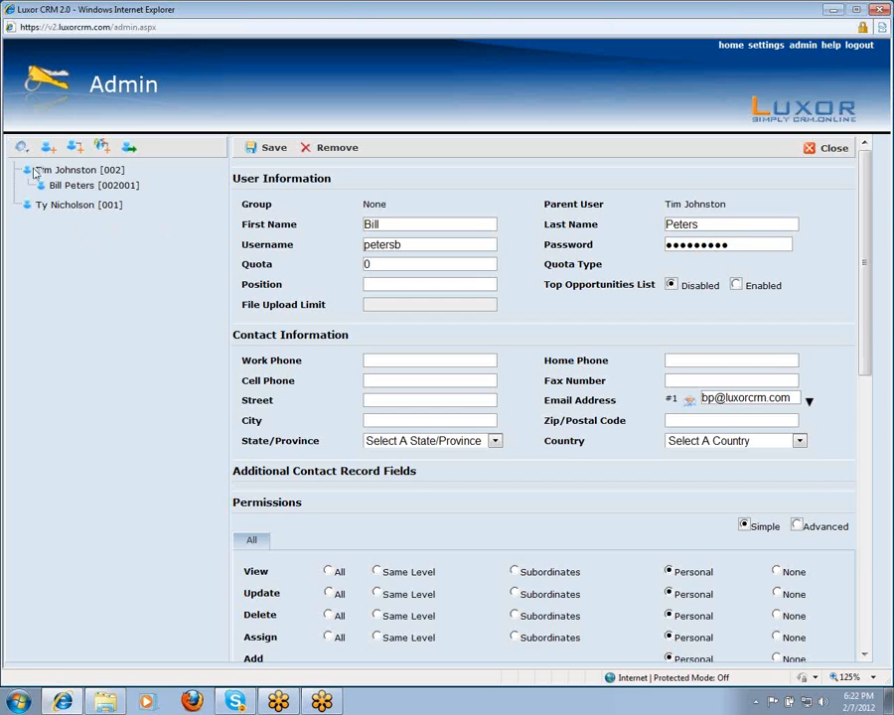
pyautogui.click(73, 189)
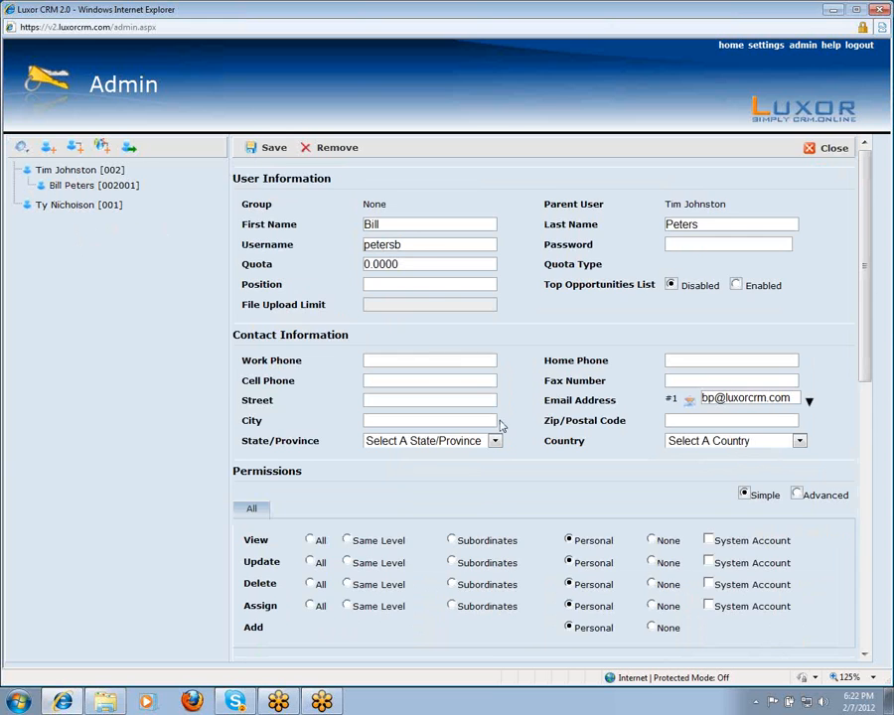
# - Set the user's Delete permission to None and save the record
pyautogui.scroll(-3, 515, 439)
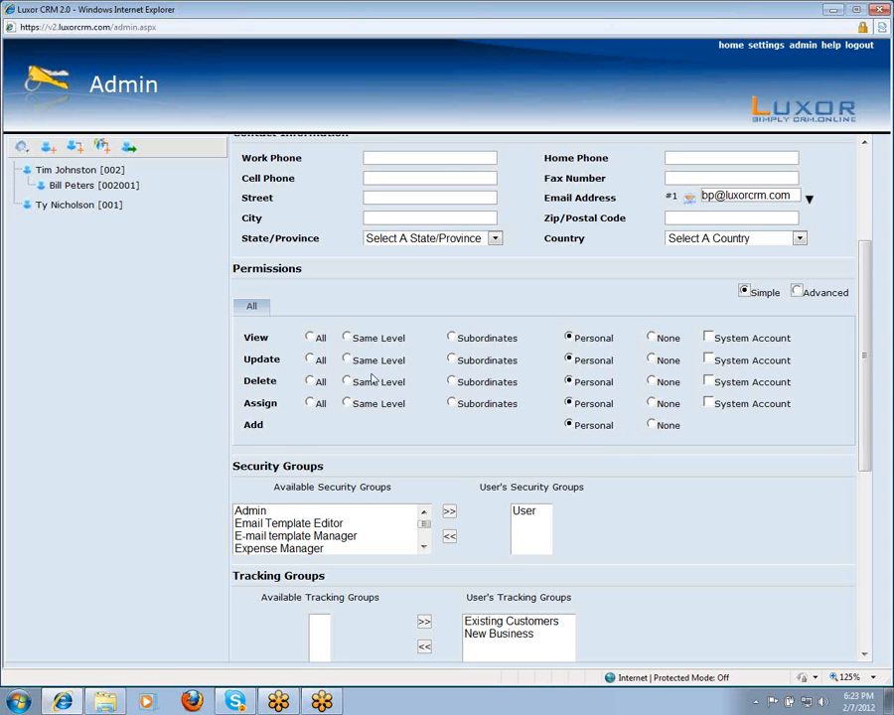
pyautogui.click(651, 382)
pyautogui.scroll(3, 668, 397)
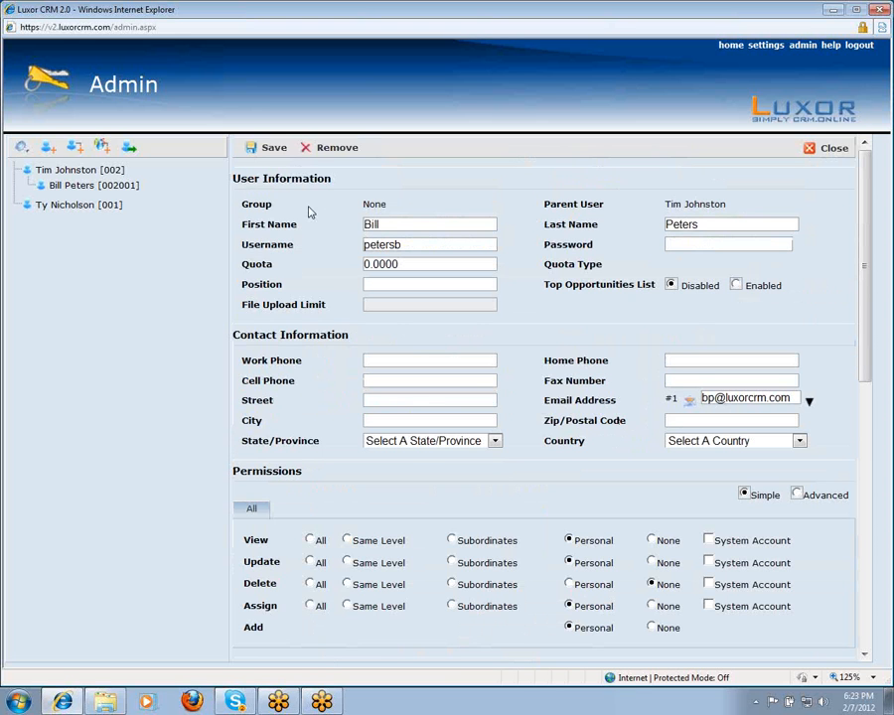
pyautogui.click(274, 148)
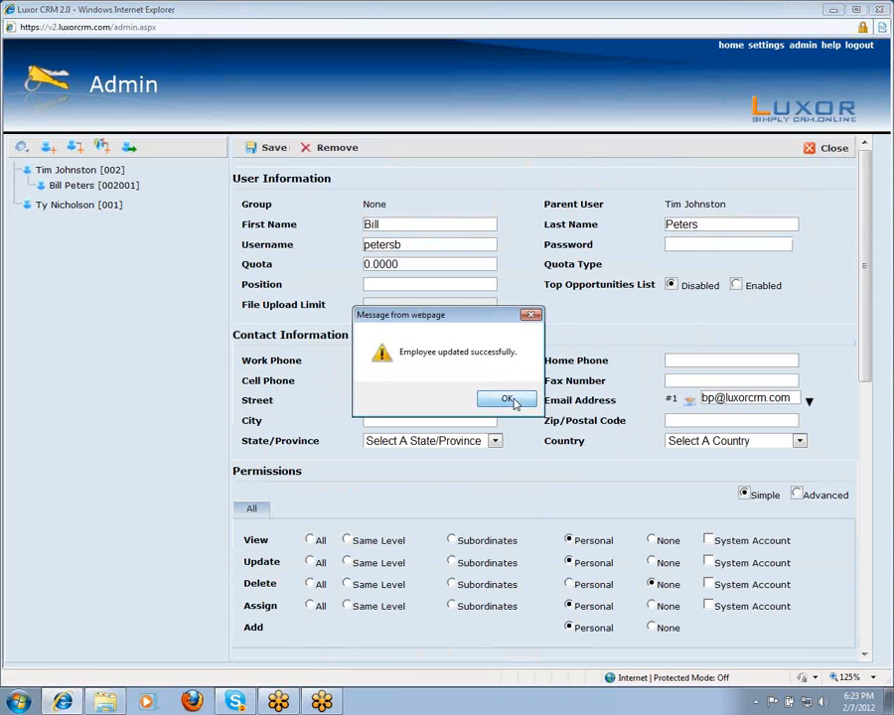
pyautogui.click(509, 397)
pyautogui.scroll(-1, 553, 505)
pyautogui.scroll(-5, 596, 505)
pyautogui.scroll(4, 656, 506)
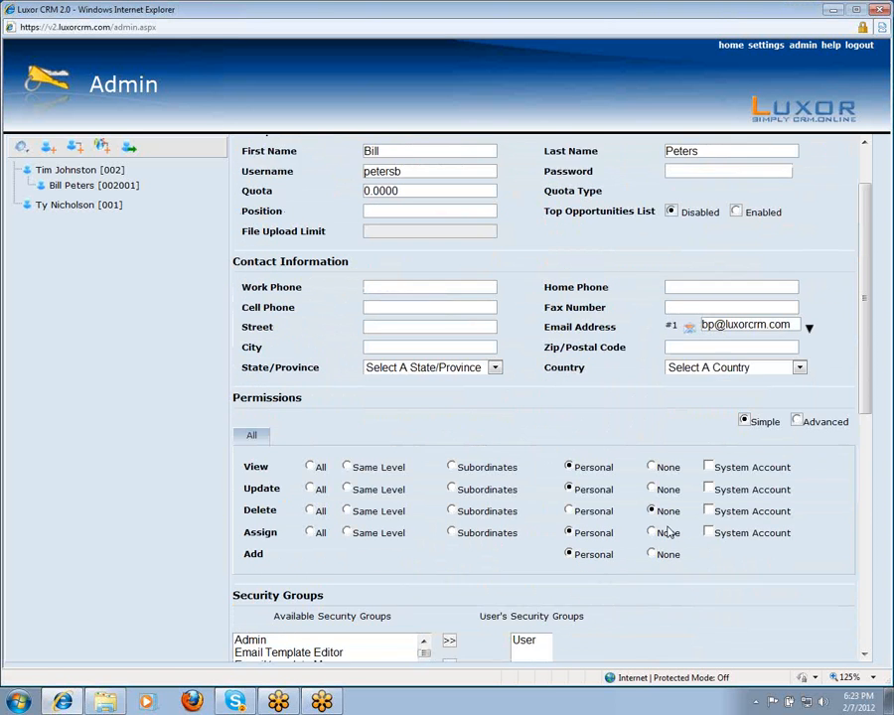
pyautogui.scroll(-1, 656, 517)
# - Change the View permission to All and save the employee record
pyautogui.click(568, 452)
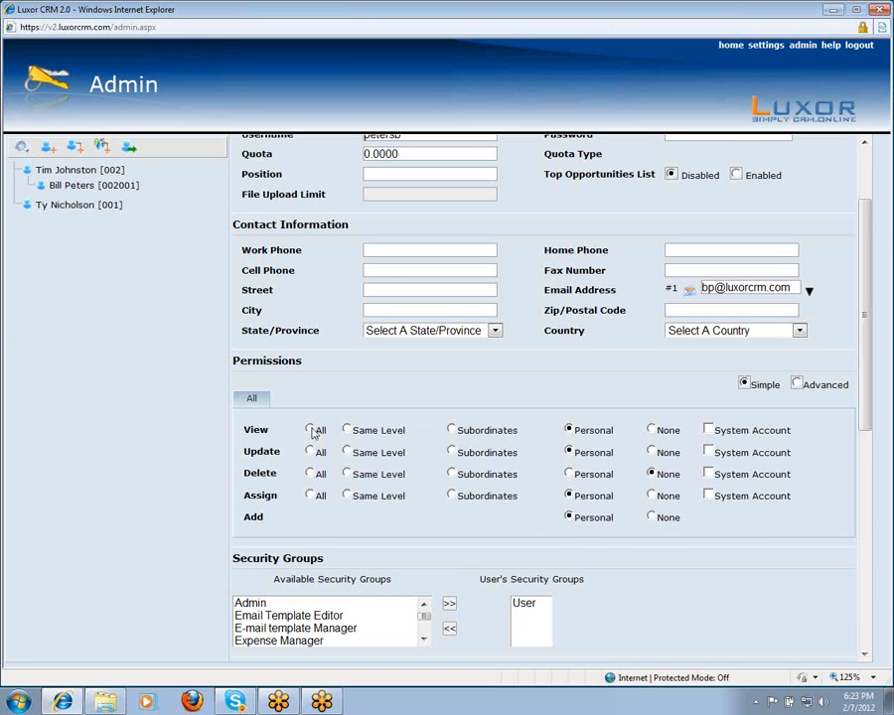
pyautogui.scroll(2, 311, 431)
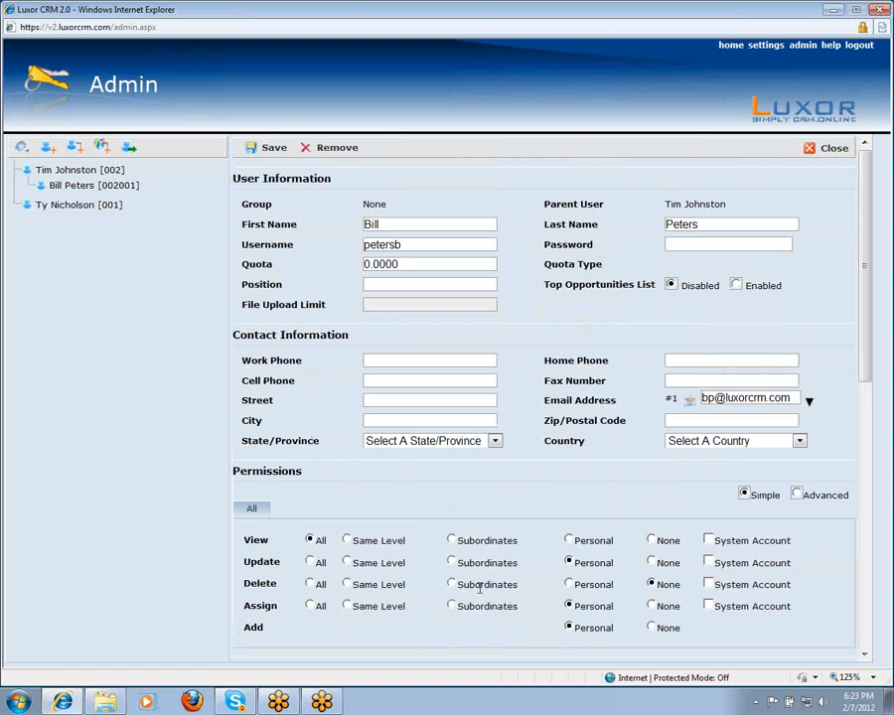
pyautogui.click(269, 149)
pyautogui.click(507, 398)
pyautogui.scroll(-2, 529, 513)
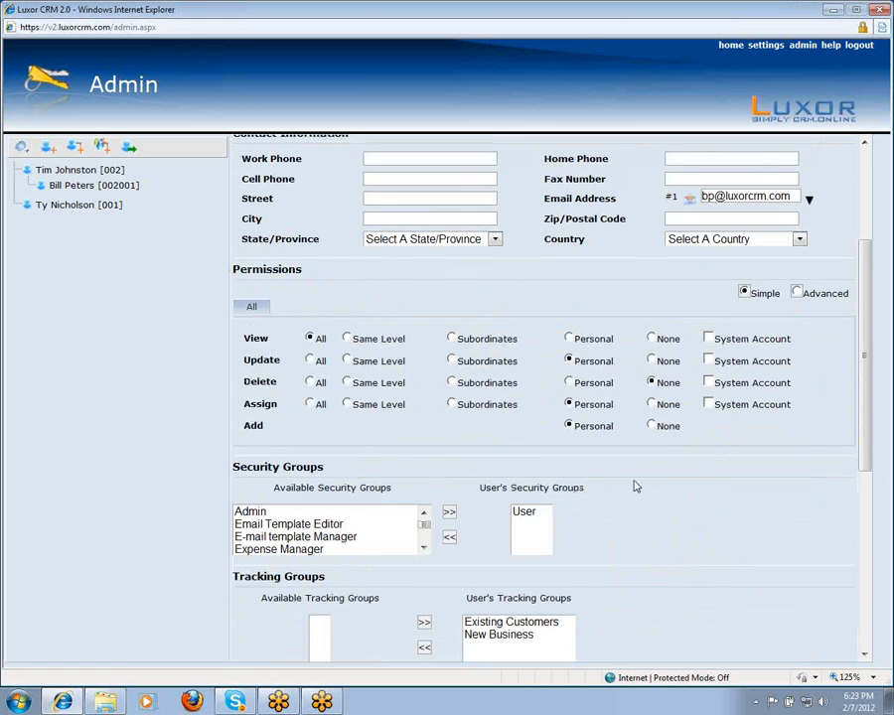
pyautogui.scroll(3, 646, 491)
pyautogui.scroll(-2, 634, 493)
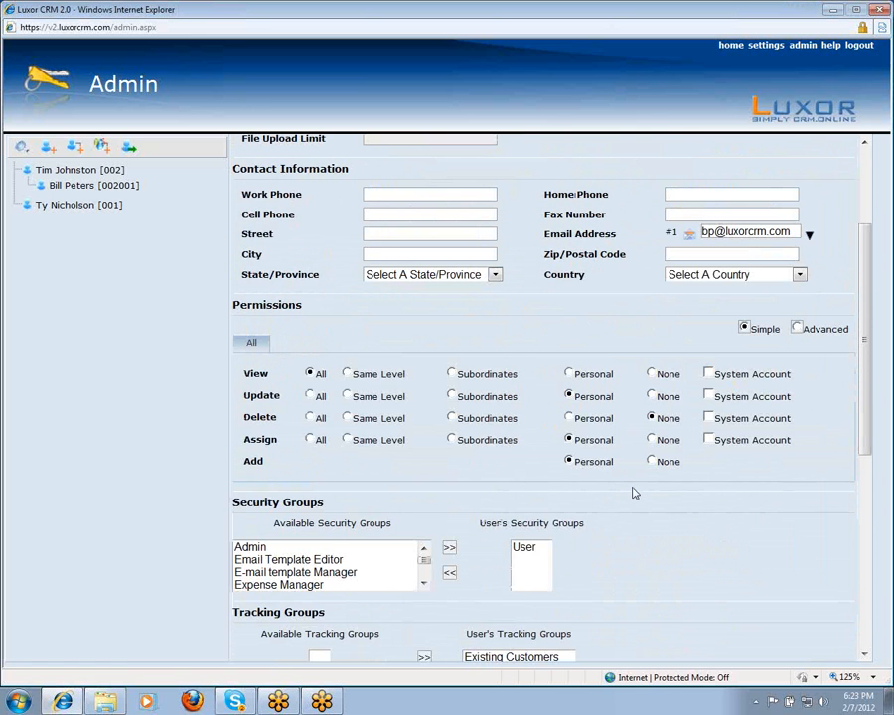
pyautogui.scroll(3, 634, 492)
# - Review the Advanced per-module permissions, then return to Simple and set View to Personal
pyautogui.click(797, 494)
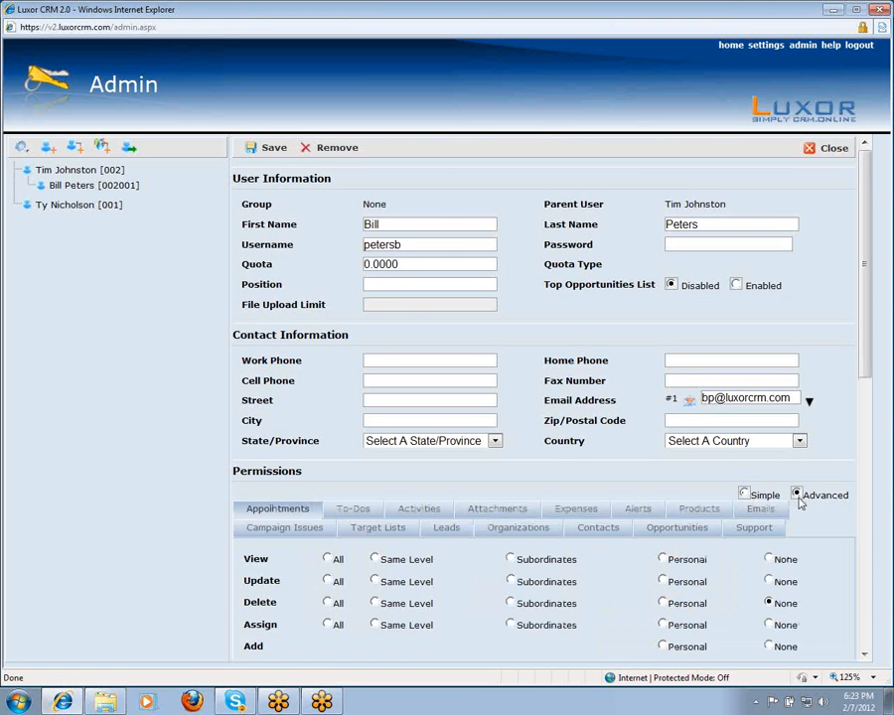
pyautogui.scroll(-2, 606, 483)
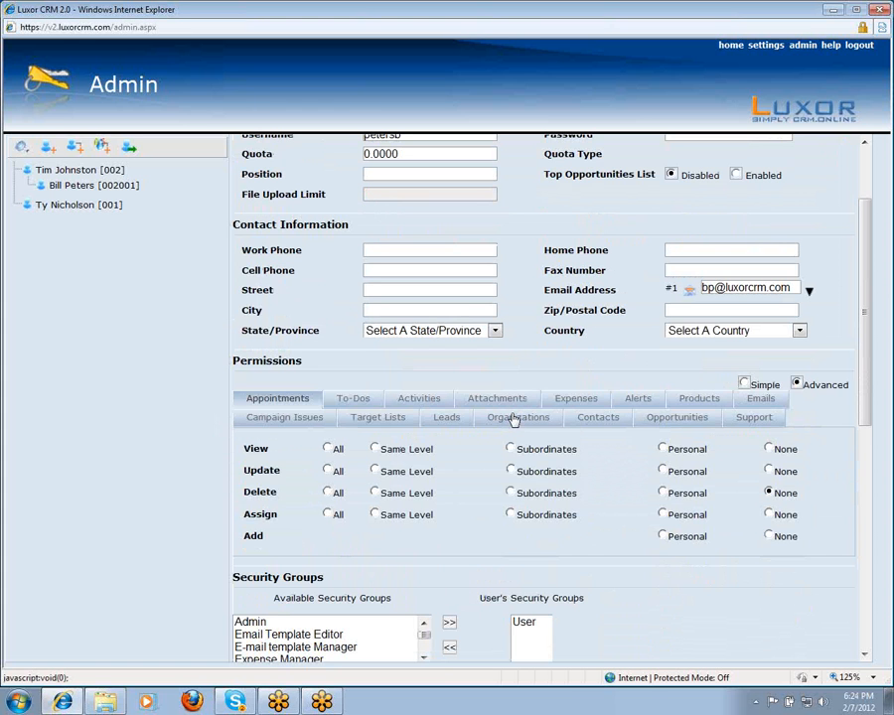
pyautogui.click(744, 384)
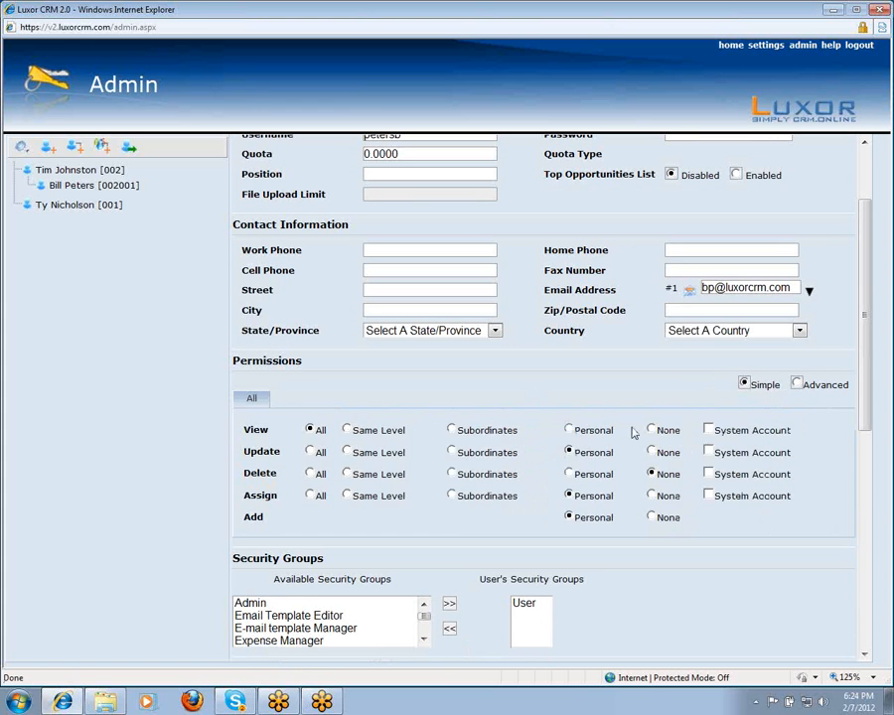
pyautogui.click(570, 431)
pyautogui.scroll(3, 448, 398)
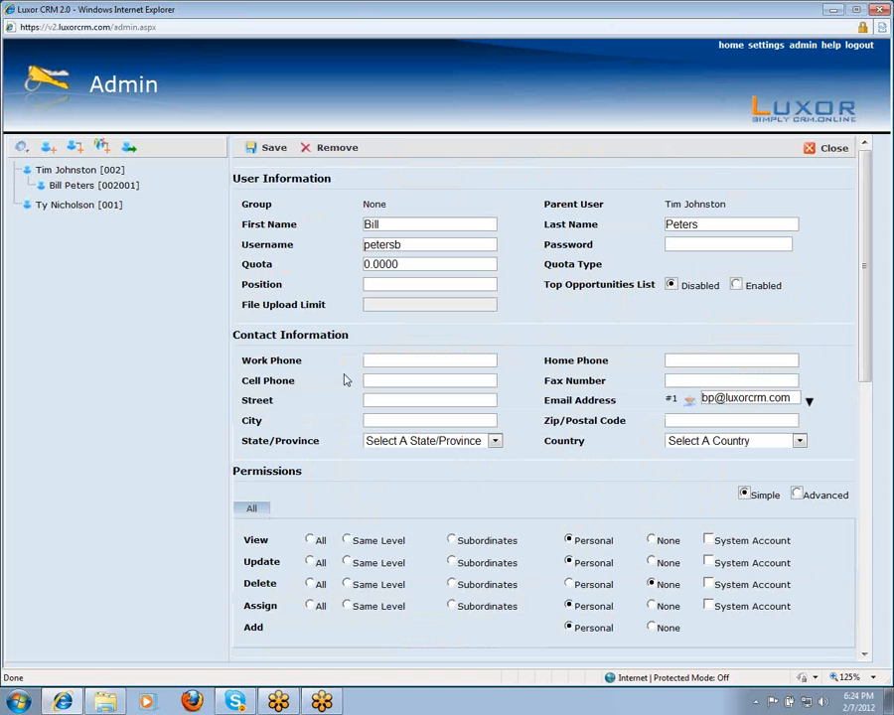
# - Save the Personal View permission and acknowledge the 'Employee updated successfully' message
pyautogui.click(254, 152)
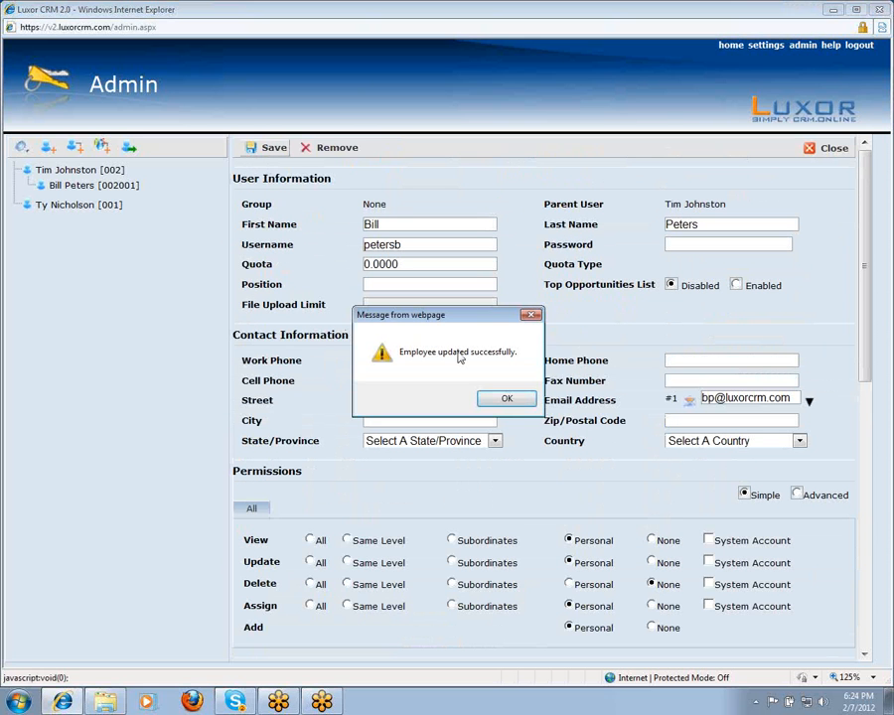
pyautogui.click(513, 408)
pyautogui.scroll(-5, 556, 491)
pyautogui.scroll(3, 596, 507)
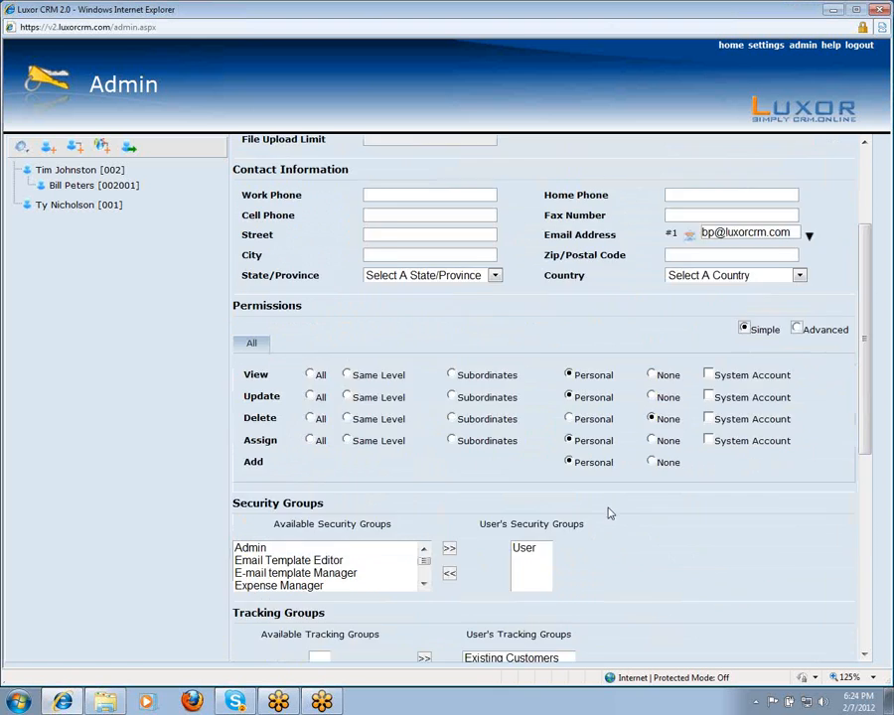
pyautogui.scroll(3, 596, 507)
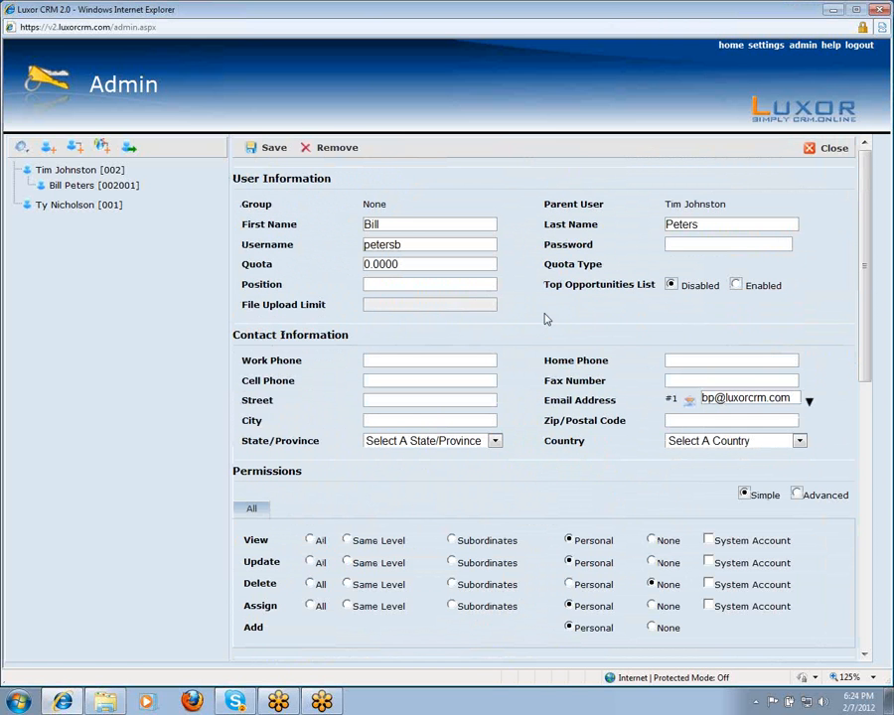